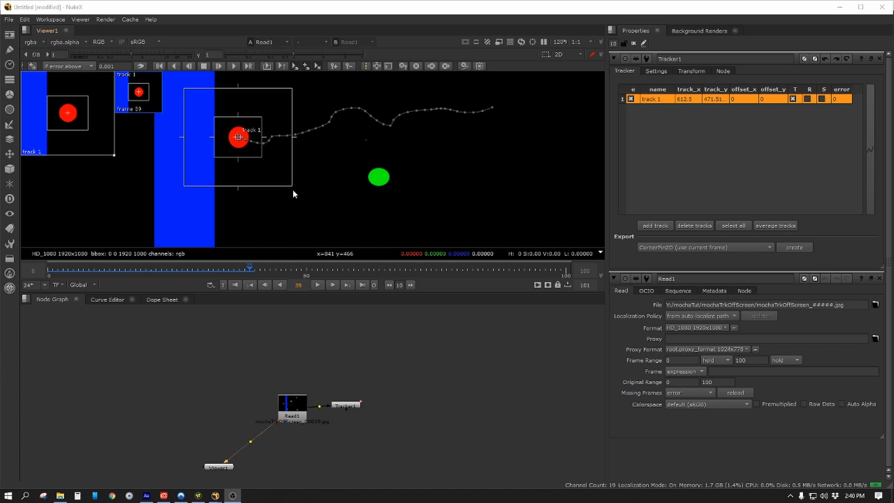
Step: Shrink track 1's search area and pattern box more tightly around the red dot
mouse_move(292, 188)
mouse_down()
mouse_move(303, 166)
mouse_move(306, 192)
mouse_move(287, 189)
mouse_up()
drag(262, 157, 259, 153)
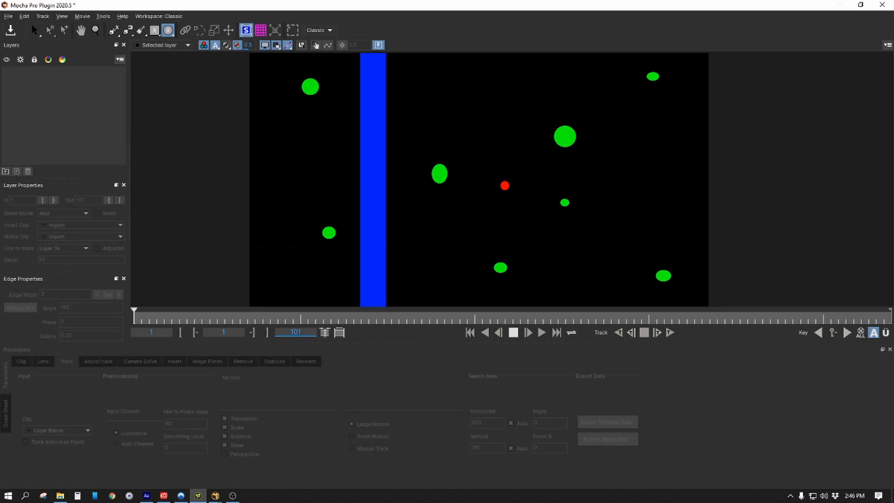
Step: Switch to Mocha Pro and draw a closed seven-point X-spline around the red dot at frame 1
key(x)
drag(509, 208, 488, 99)
key(z)
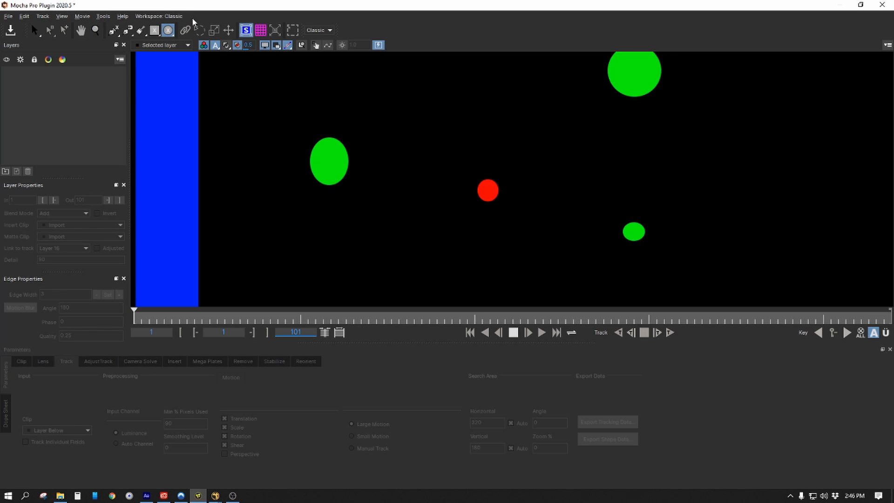
click(115, 32)
click(478, 166)
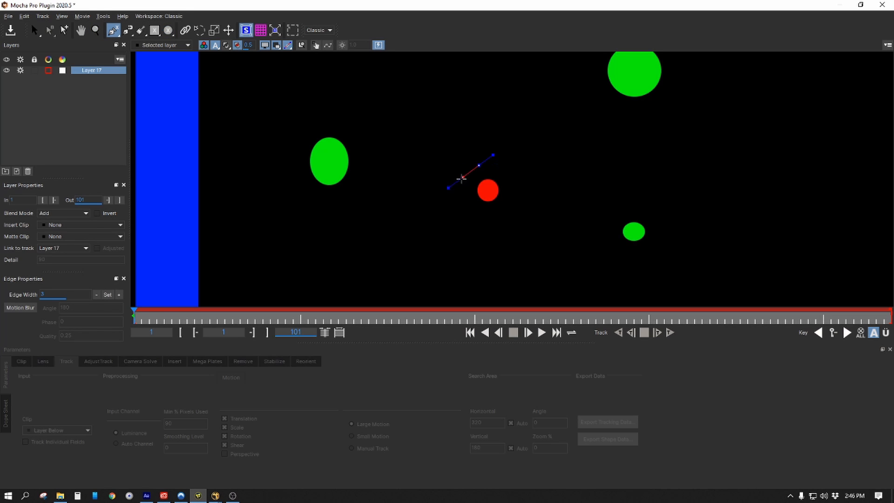
click(462, 181)
click(460, 196)
click(491, 220)
click(513, 218)
click(527, 181)
click(500, 160)
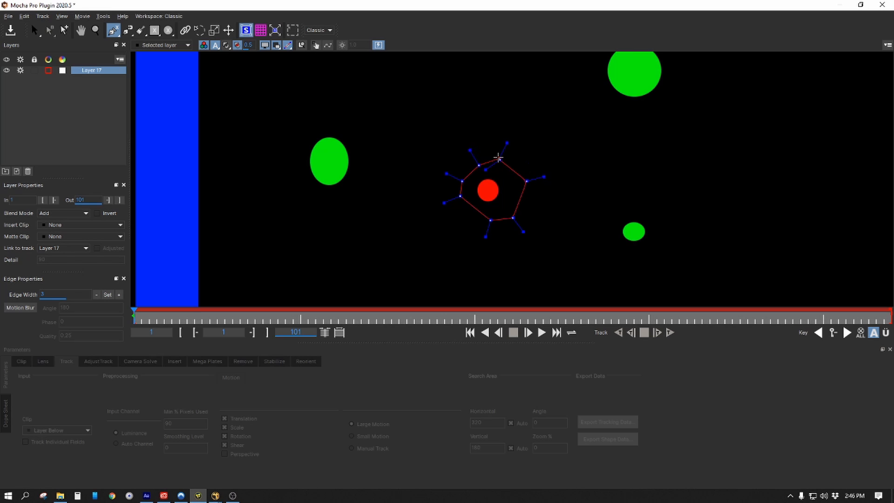
right_click(500, 161)
Step: Fit the layer's planar surface closely around the red dot by adjusting its corners
drag(494, 190, 472, 206)
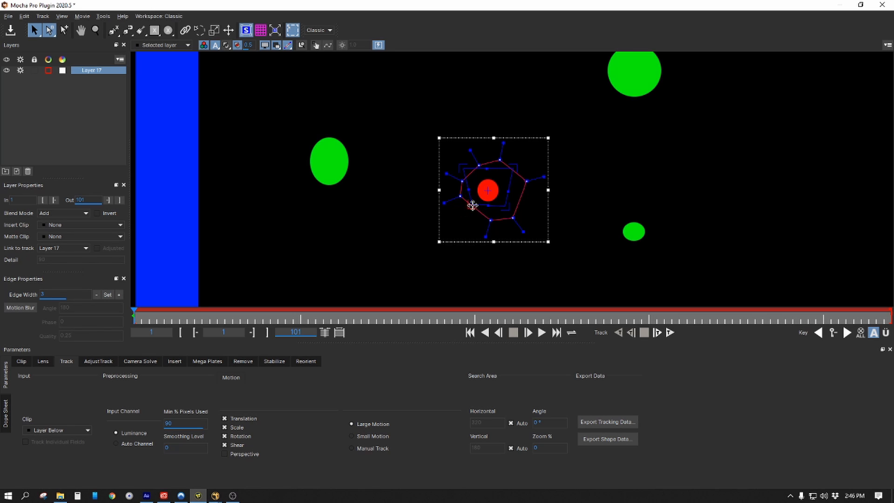
mouse_move(465, 164)
mouse_down()
mouse_move(471, 174)
mouse_move(505, 169)
mouse_move(472, 173)
mouse_up()
drag(473, 207, 503, 203)
drag(505, 172, 502, 174)
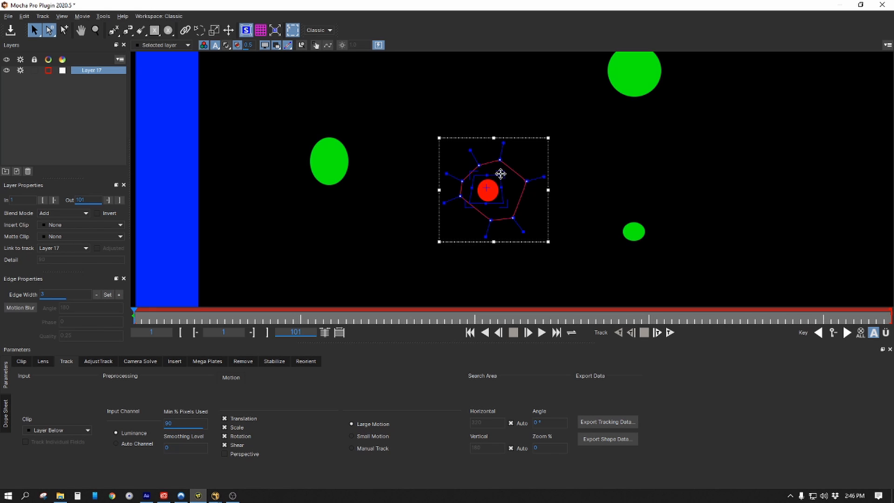
Step: Switch to NukeX to compare the tracker's boxes around the red dot, and return to Mocha Pro
click(215, 496)
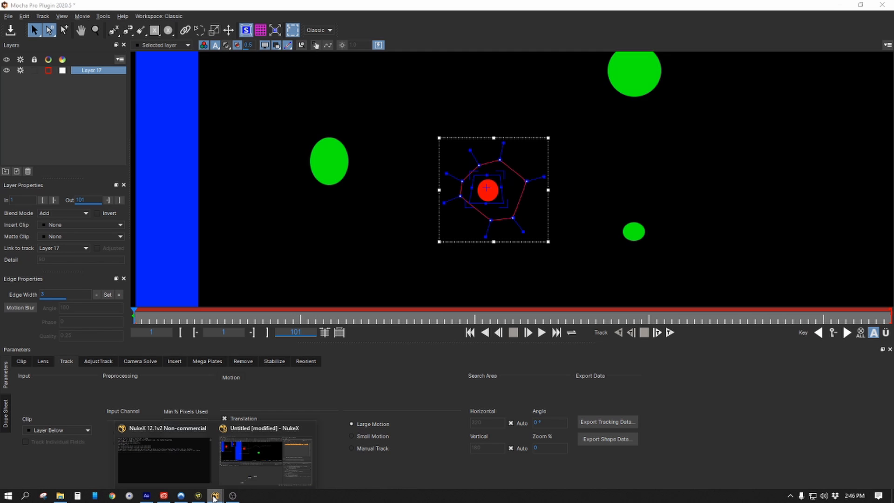
click(241, 477)
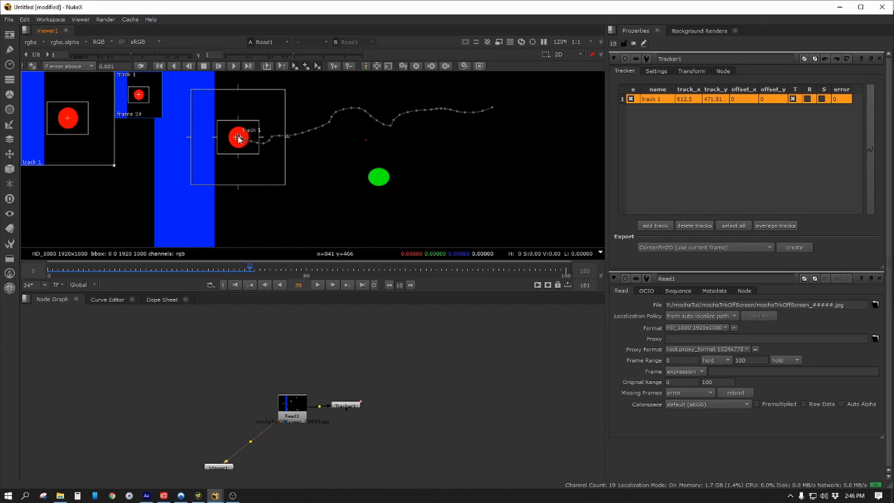
click(197, 495)
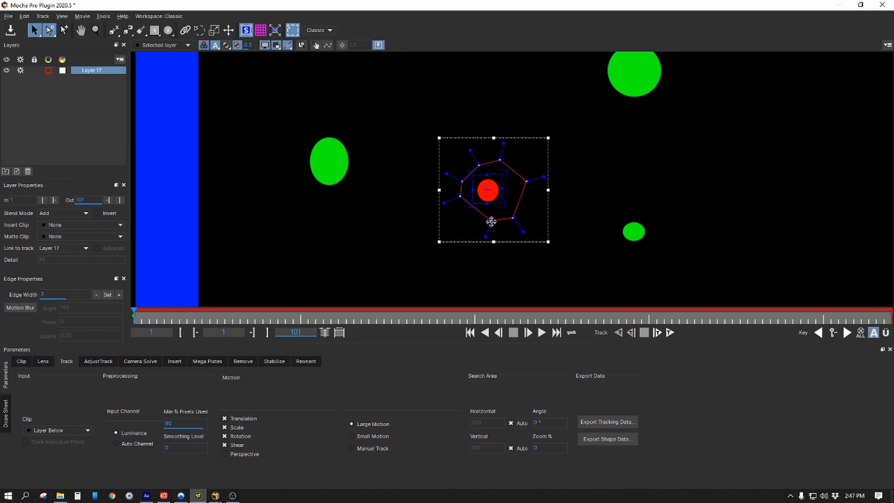
Step: Enlarge the spline around the red dot and track it forward with translation only, stopping at frame 40 beside the blue bar
drag(492, 222, 465, 234)
drag(459, 198, 526, 187)
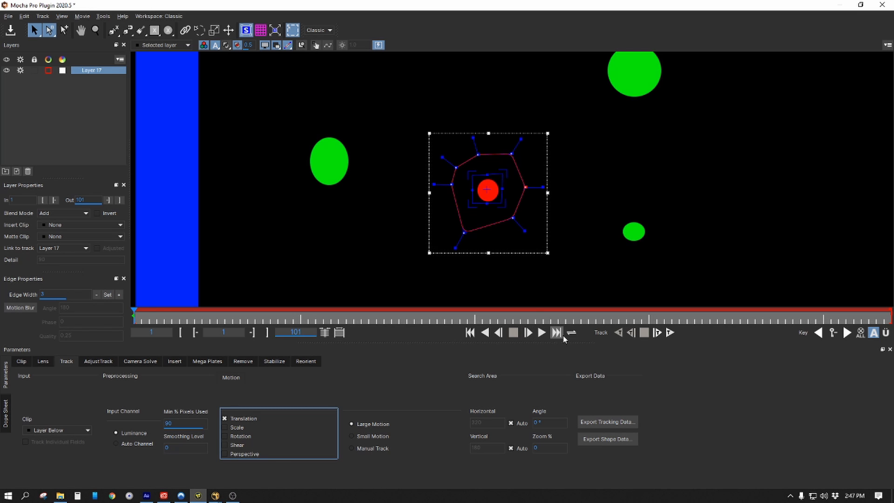
click(669, 333)
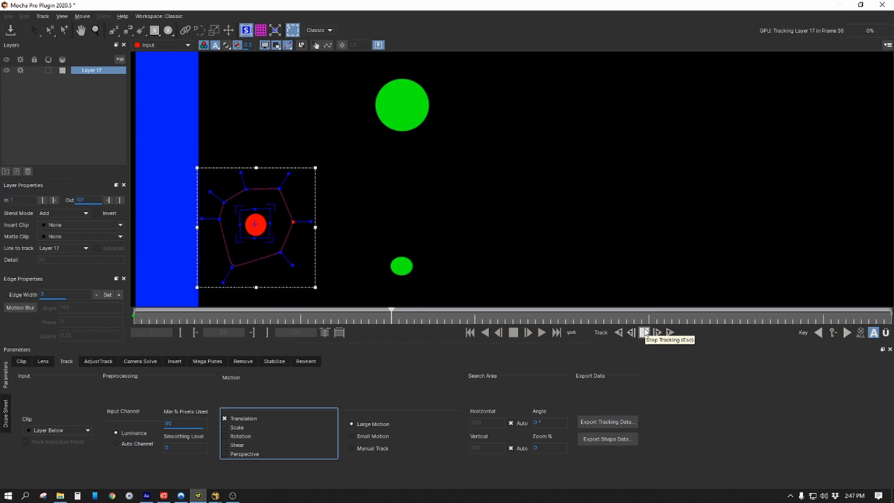
click(645, 333)
Step: Move the whole spline at frame 40 off the red dot and onto the large green circle
drag(427, 188, 607, 168)
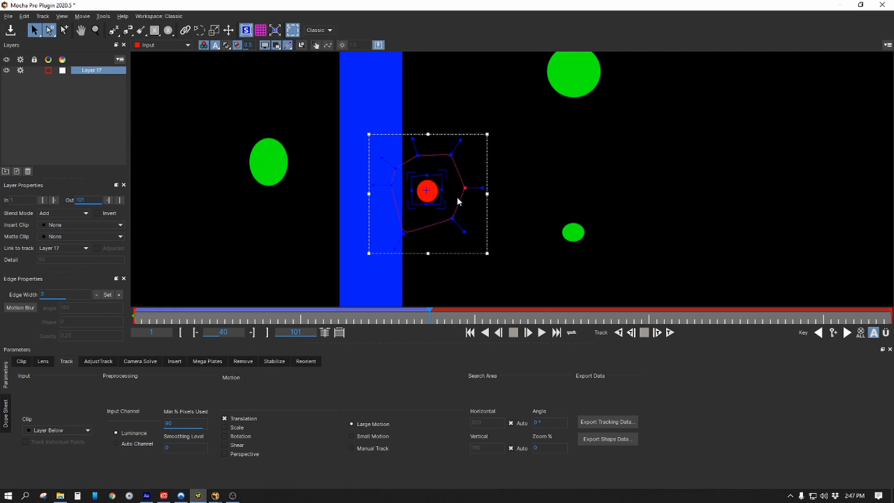
drag(487, 220, 638, 106)
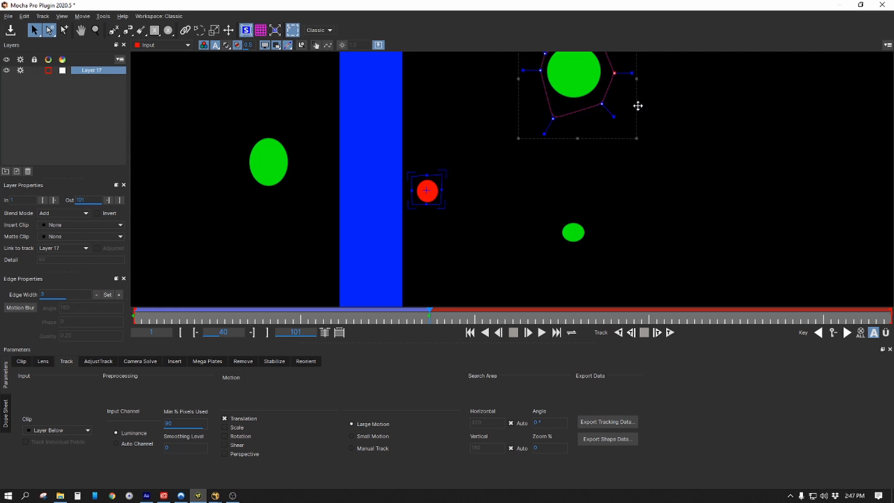
drag(649, 172, 638, 209)
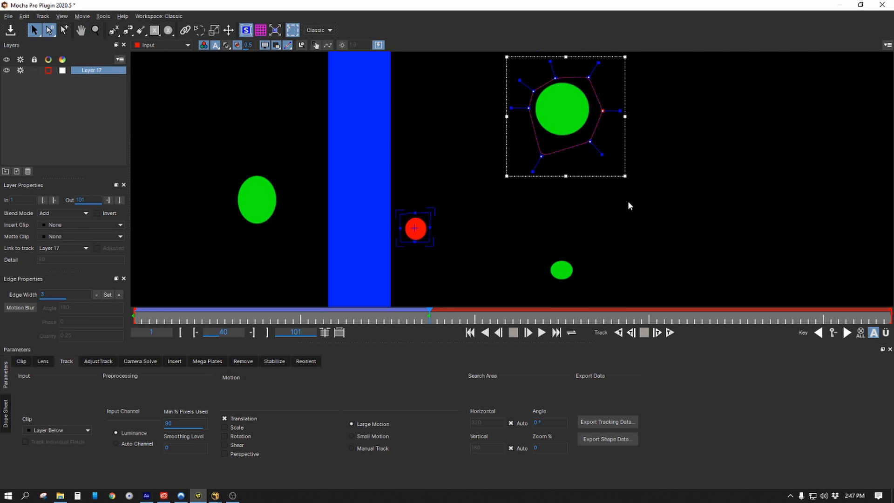
Step: Track the spline on the large green circle forward one frame at a time to frame 47
click(657, 333)
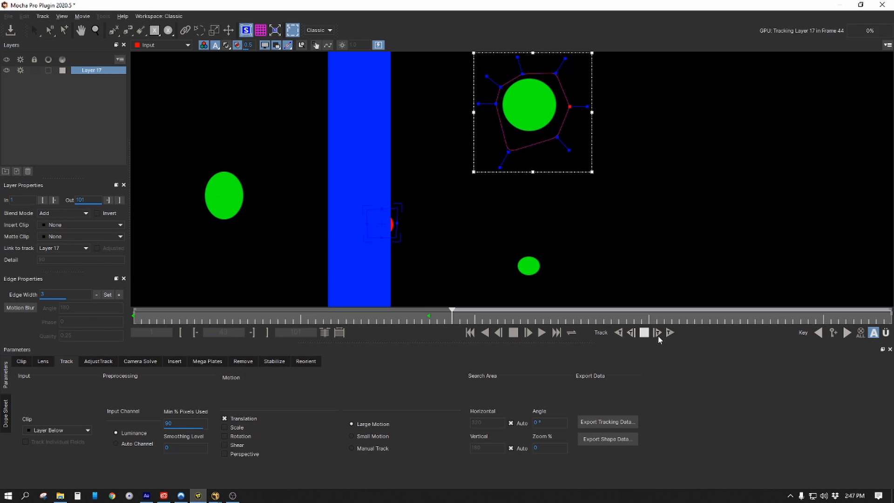
click(658, 335)
click(658, 334)
click(658, 334)
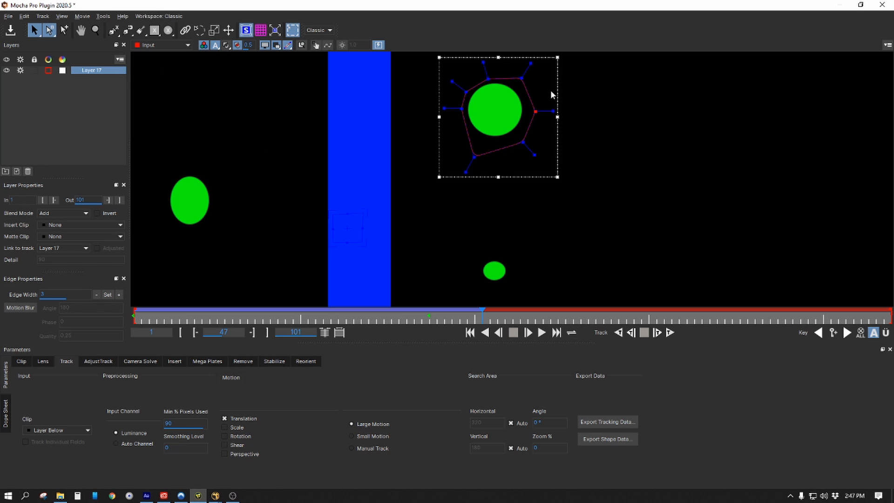
Step: Add a rectangular X-spline to Layer 17 around the small green circle below the large one
key(x)
drag(663, 215, 634, 188)
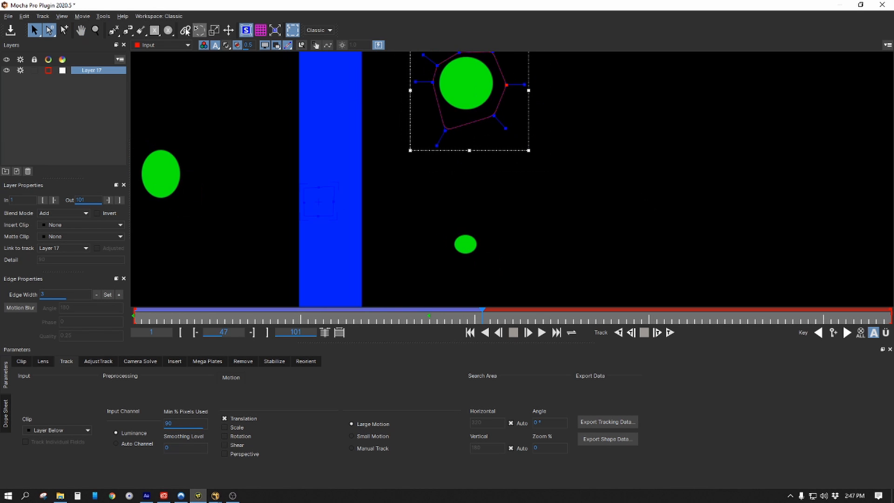
click(155, 31)
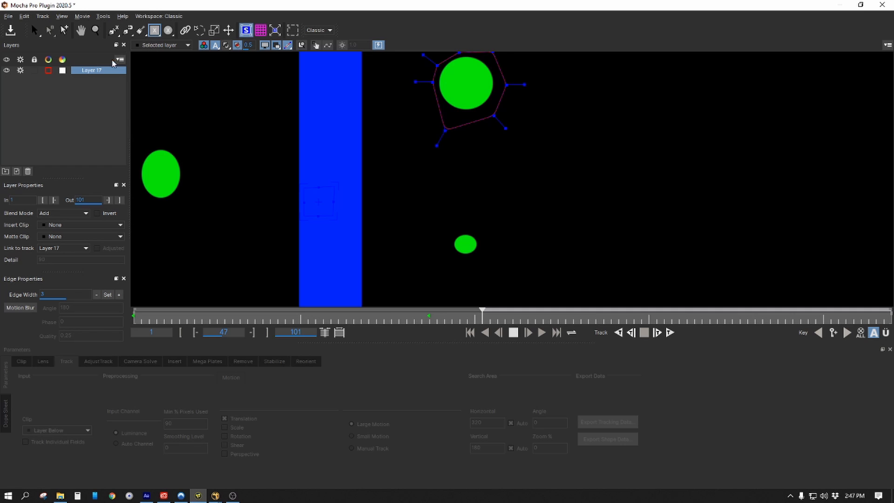
drag(160, 33, 155, 58)
drag(491, 228, 443, 261)
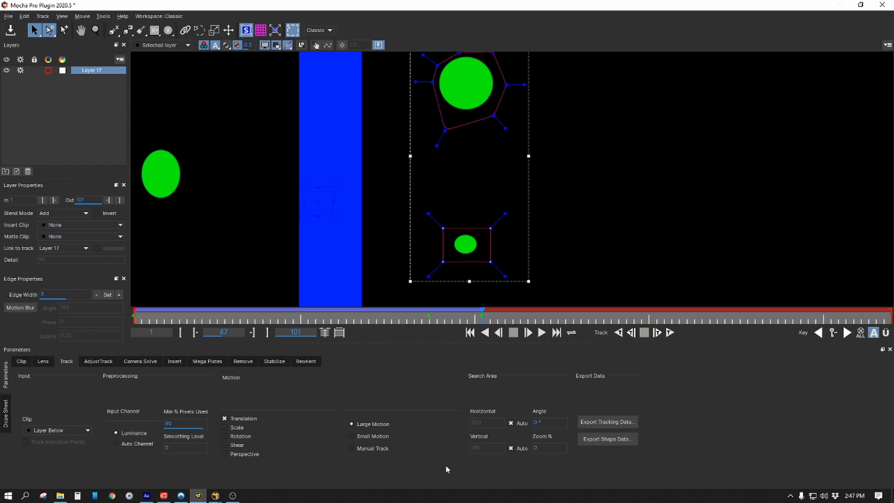
Step: Track both green-circle splines forward one frame at a time to frame 55, past the blue bar's occlusion of the red dot
click(657, 332)
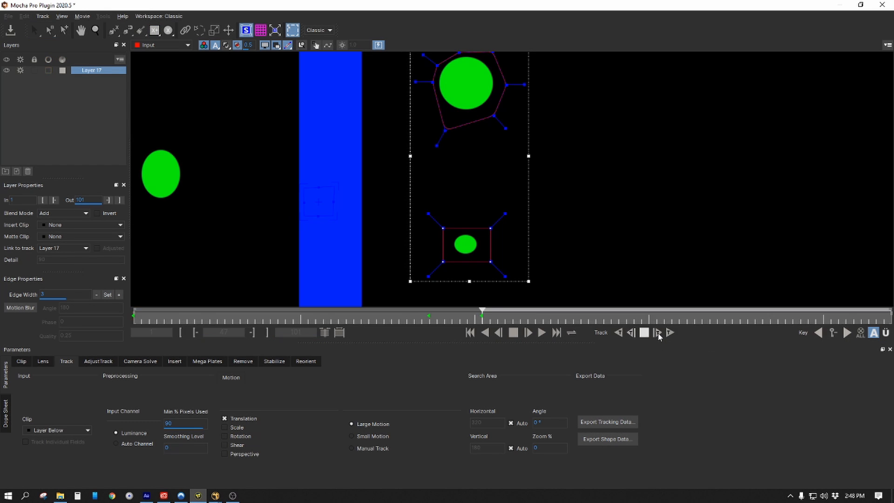
click(657, 332)
click(657, 333)
click(658, 332)
click(657, 332)
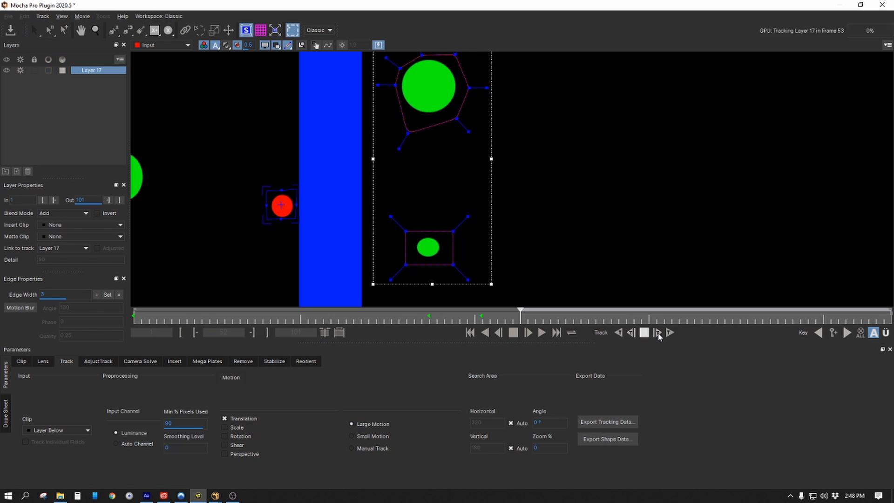
click(657, 333)
click(657, 332)
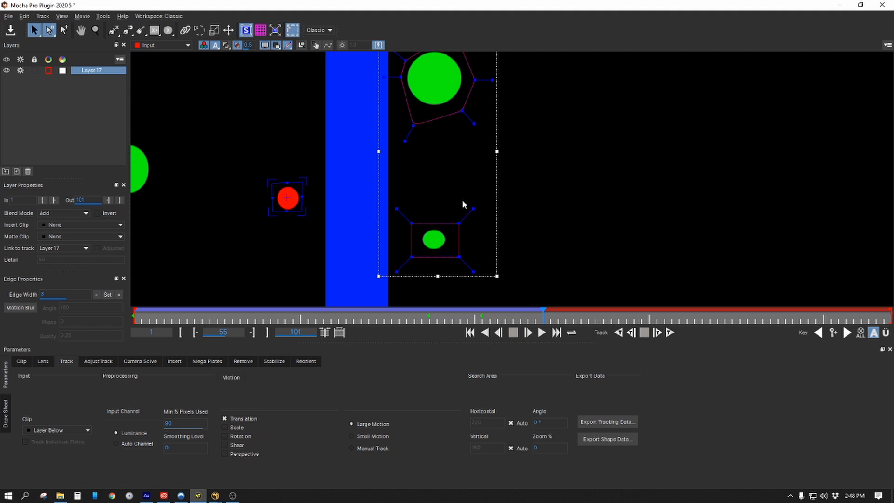
Step: Add an elliptical X-spline to Layer 17 around the red dot and delete the two splines around the green circles
click(168, 30)
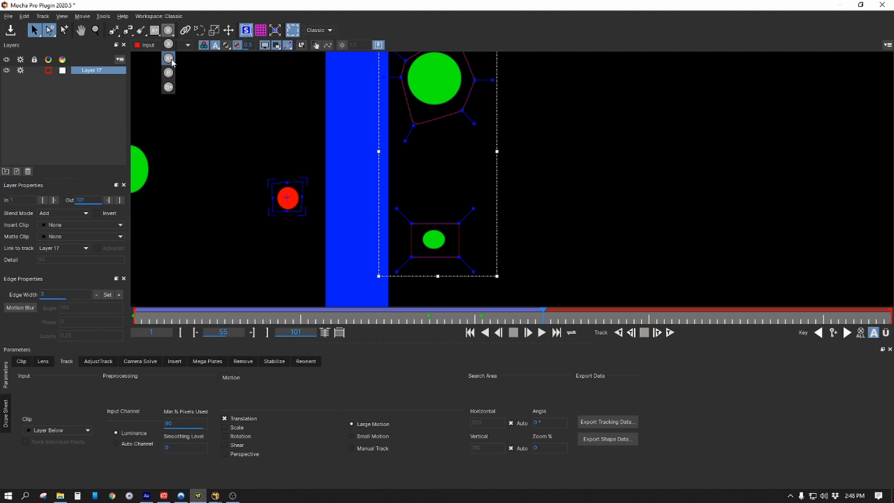
click(168, 58)
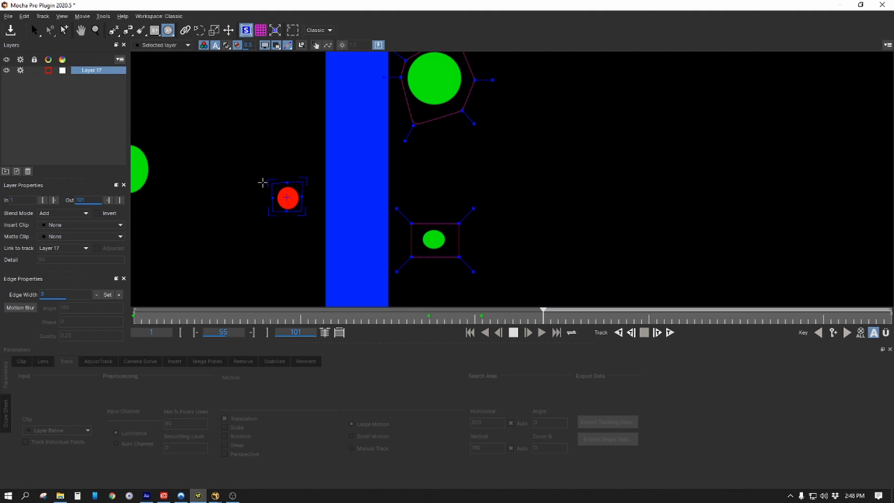
drag(263, 171, 313, 225)
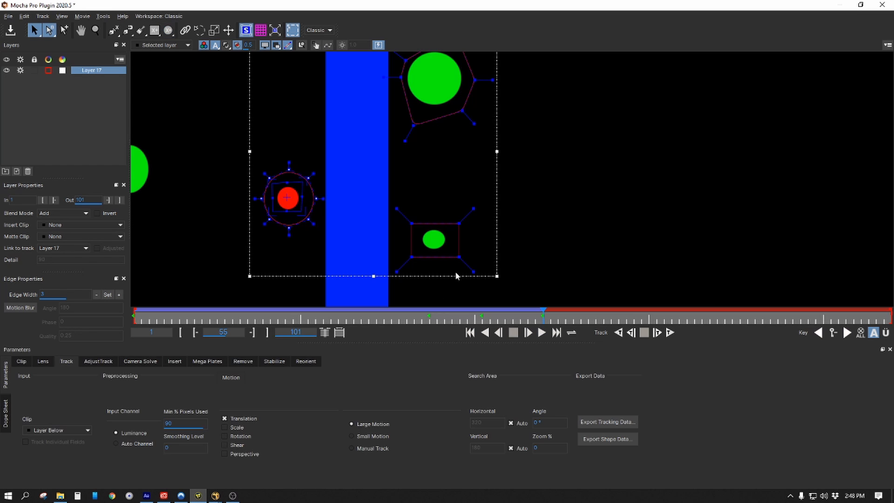
drag(542, 297, 343, 4)
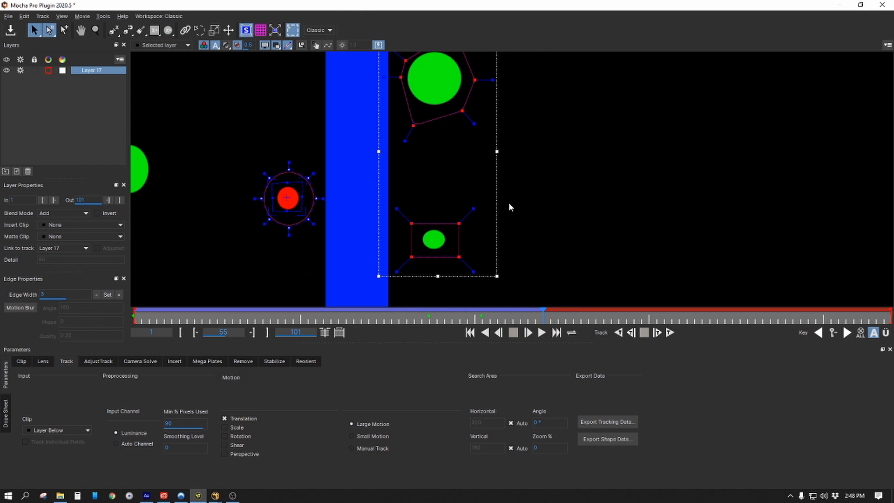
key(Delete)
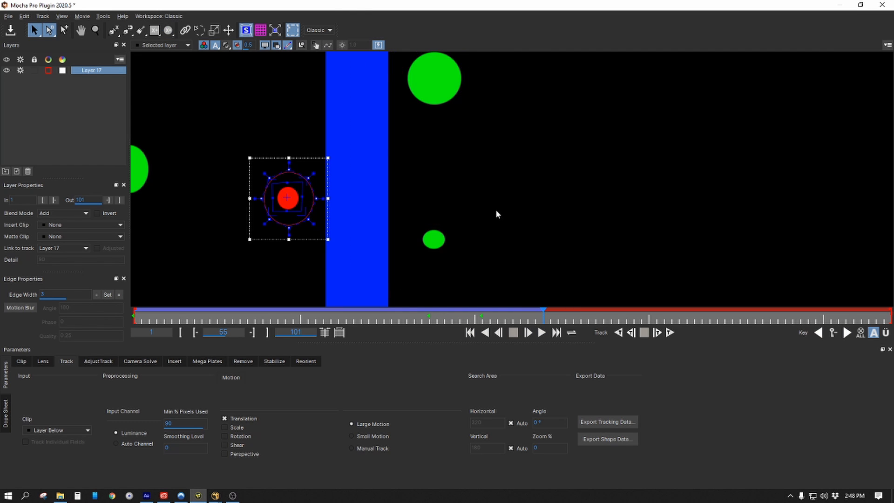
Step: Track the elliptical spline around the red dot forward from frame 55, stopping at frame 86 near the image edge
key(x)
drag(496, 209, 678, 235)
key(s)
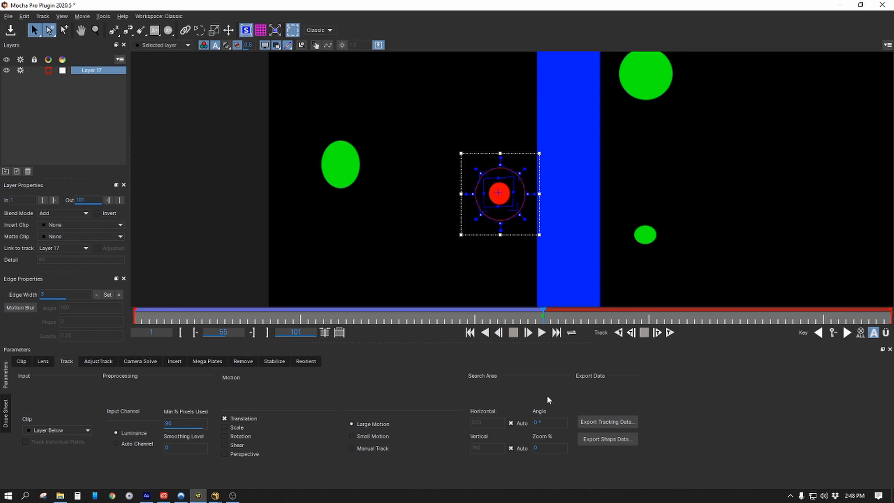
click(670, 332)
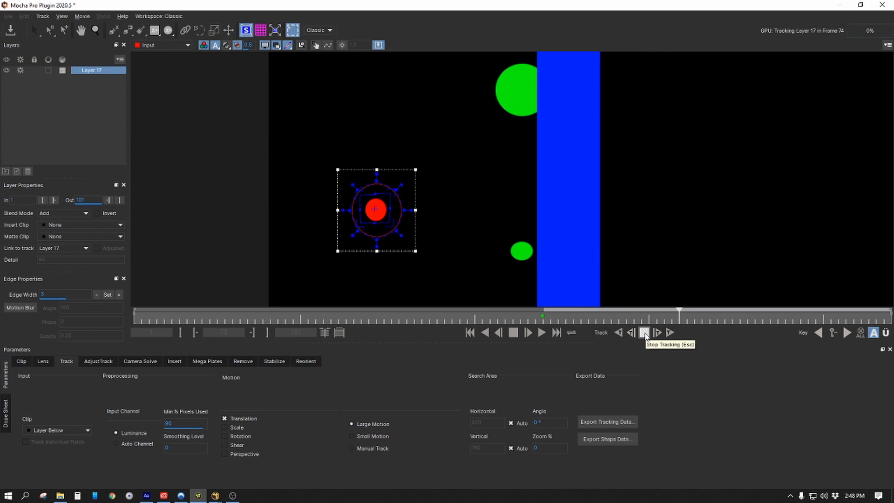
click(645, 333)
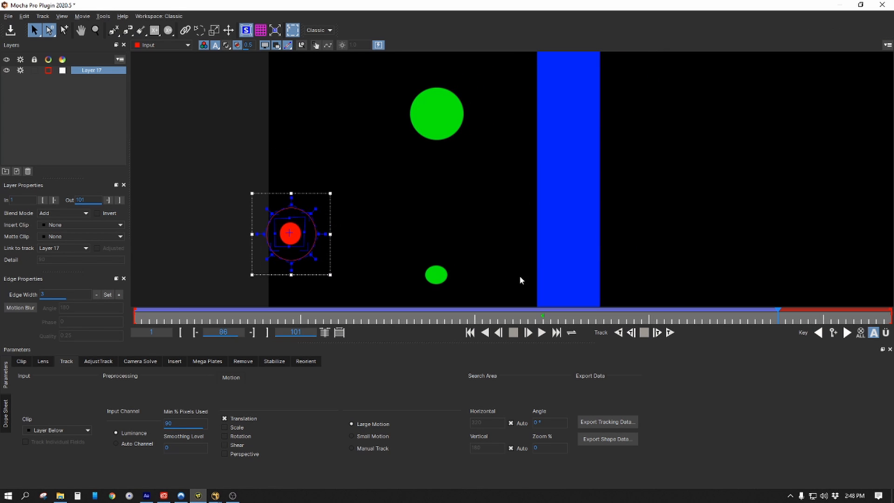
Step: Move the elliptical spline onto the small green circle at frame 86 and track it forward to frame 101
drag(333, 250, 480, 290)
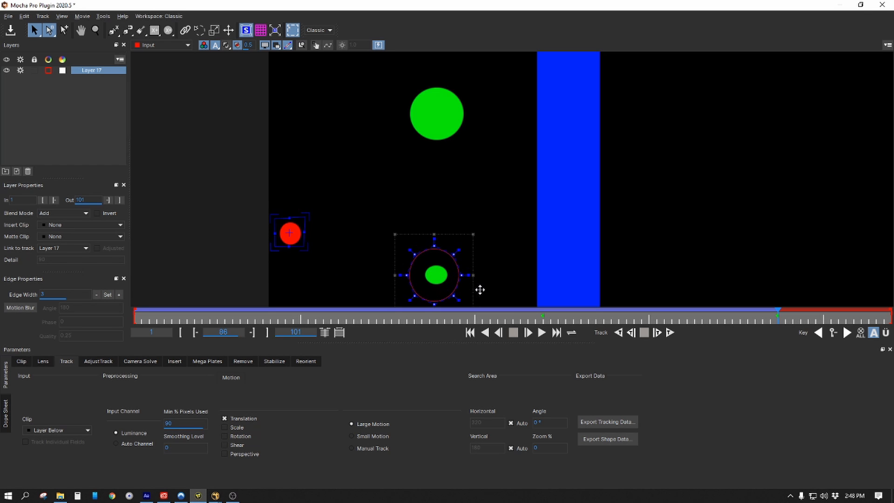
click(669, 333)
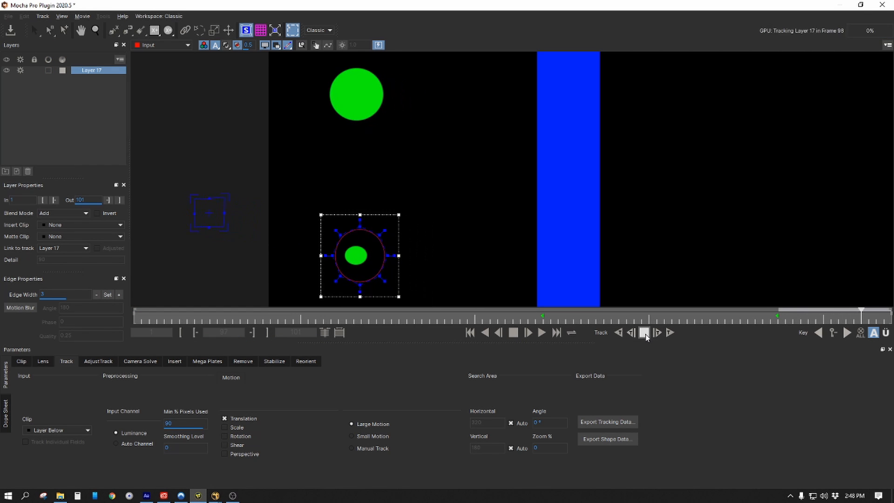
click(645, 334)
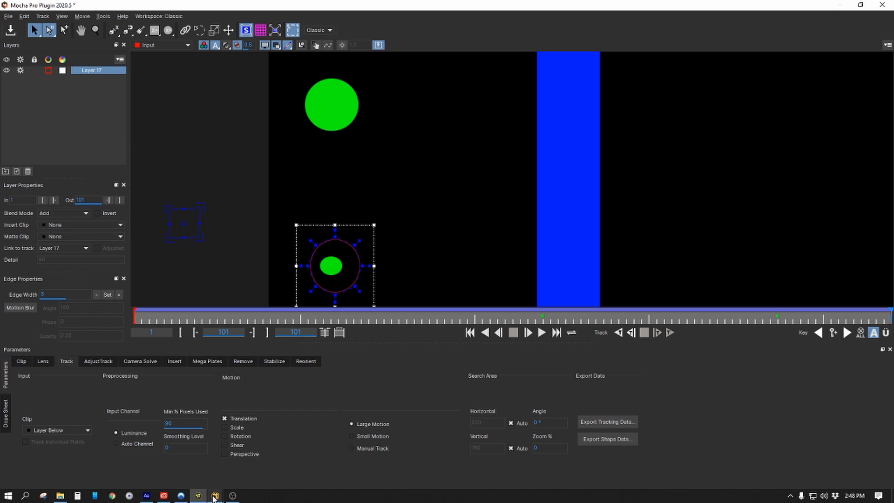
Step: Switch to NukeX and offset track 1's tracking box by about 254, -76 onto the green circle
mouse_move(215, 496)
click(252, 480)
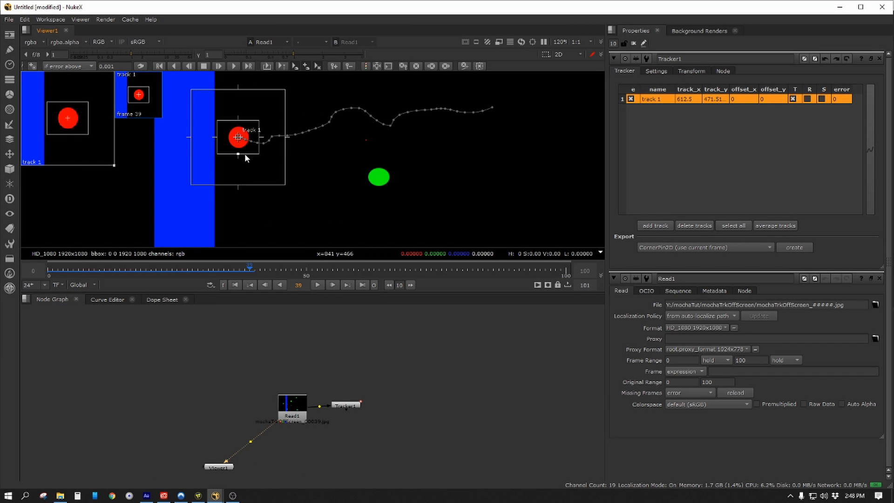
drag(245, 154, 380, 179)
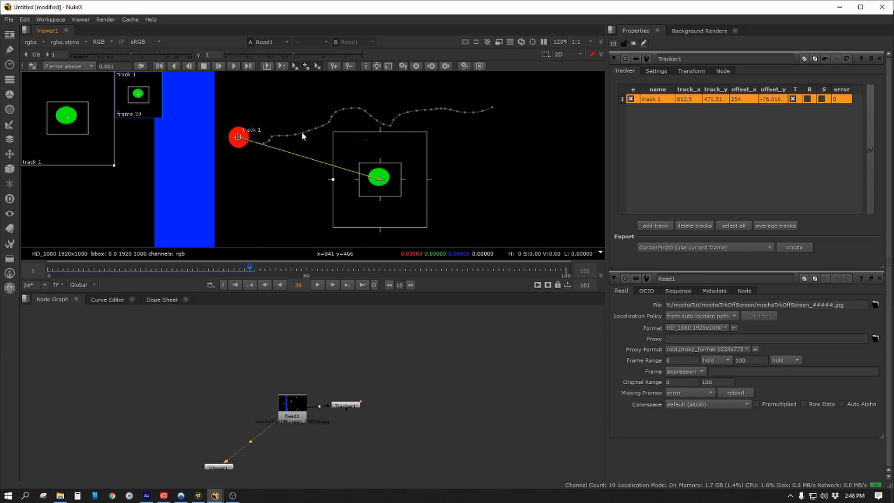
Step: Switch back to the Mocha Pro plugin and scrub the tracked elliptical spline from frame 101 back to frame 1
drag(240, 183, 373, 183)
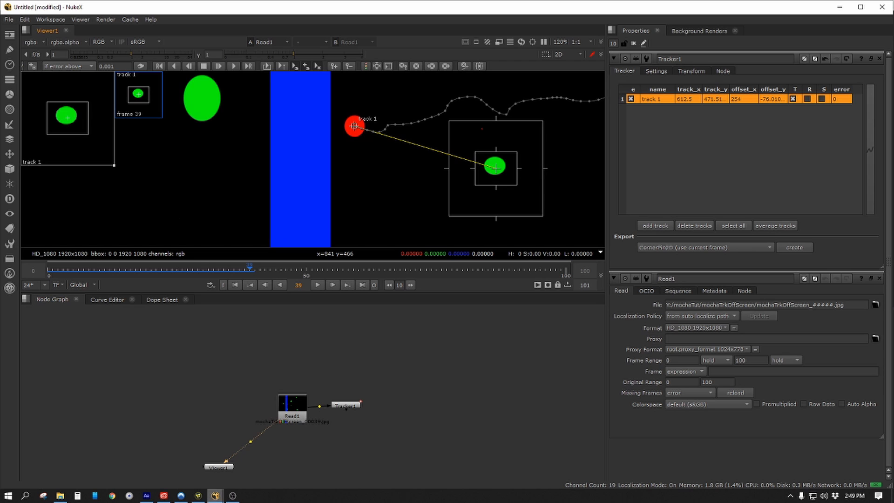
mouse_move(199, 498)
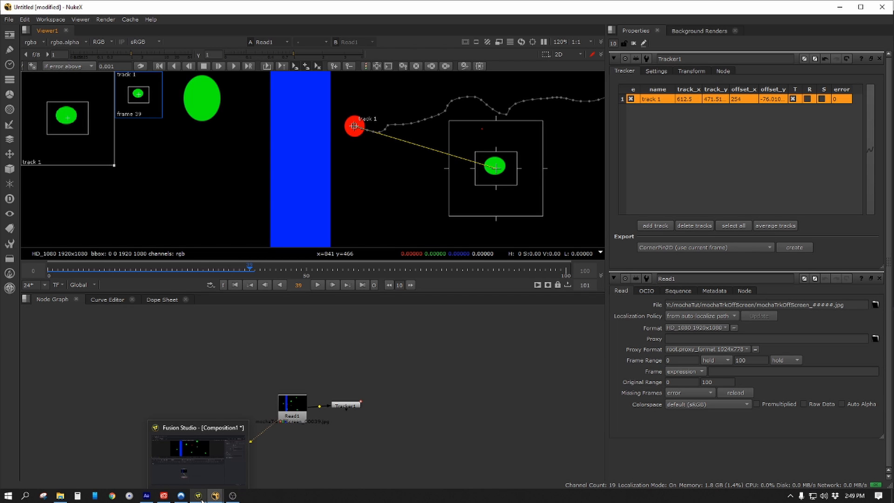
click(200, 497)
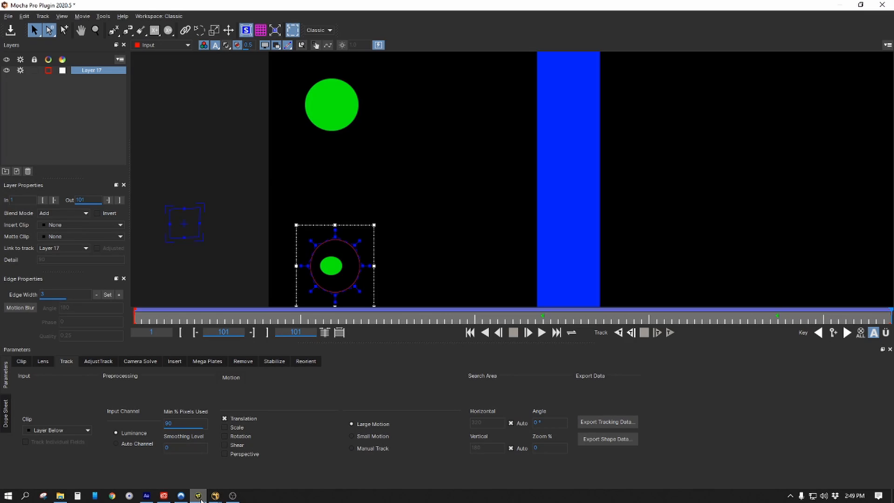
drag(567, 289, 551, 271)
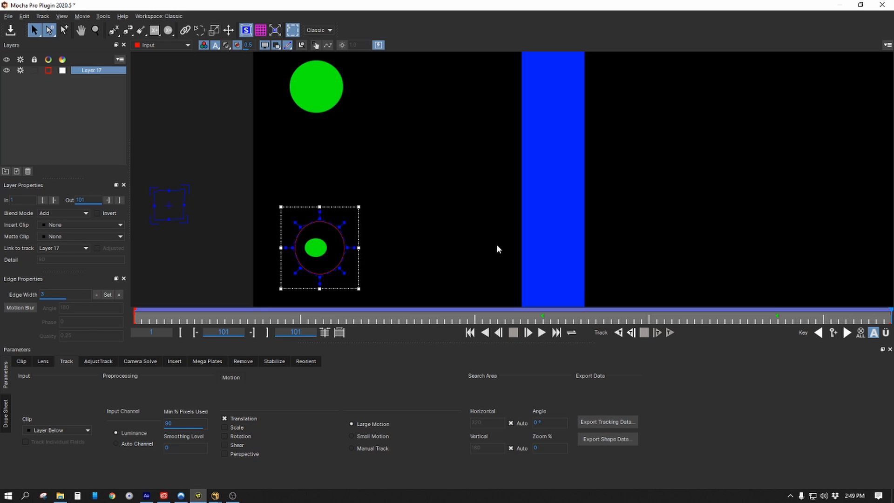
drag(497, 245, 488, 254)
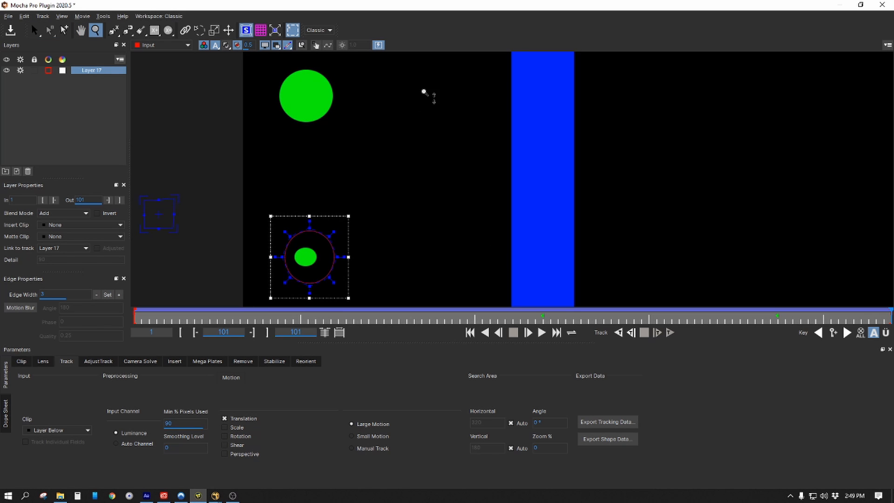
scroll(431, 92, down, 3)
drag(481, 158, 430, 212)
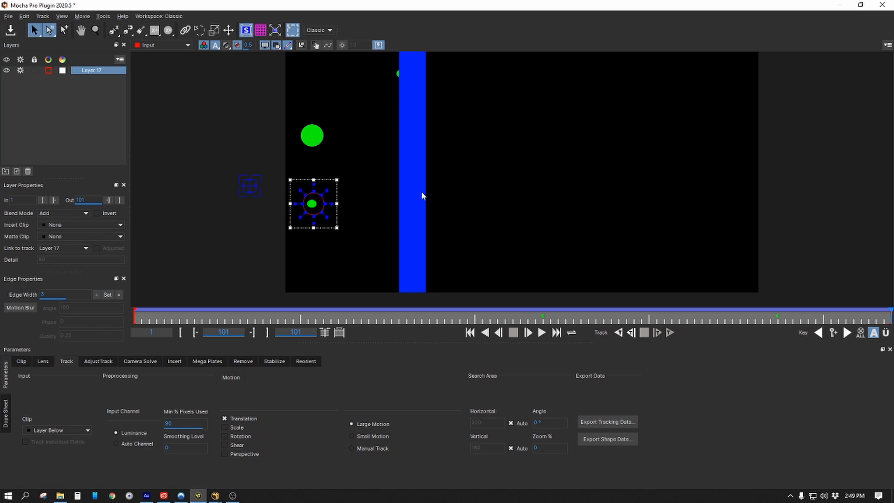
drag(413, 177, 406, 199)
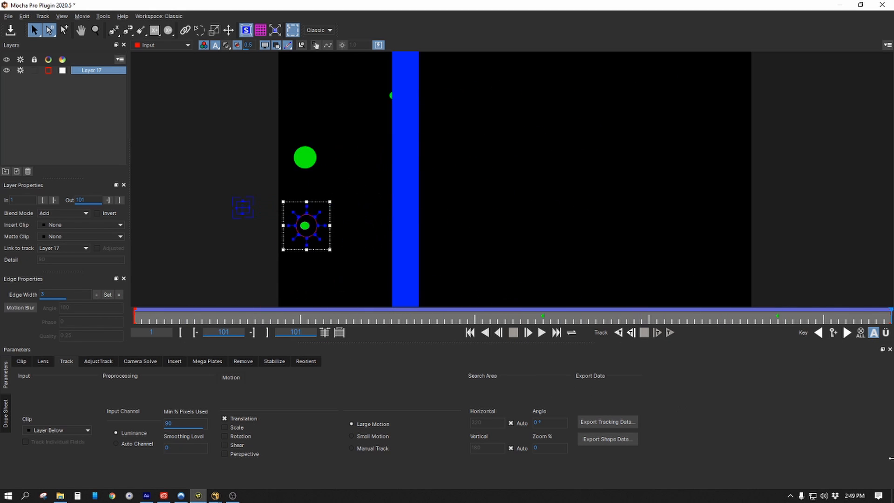
drag(150, 338, 30, 316)
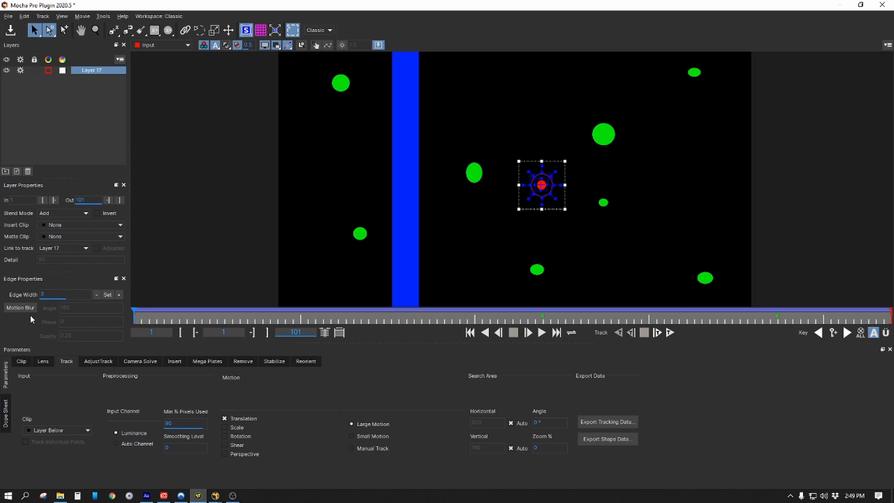
Step: Go to frame 86 and delete the elliptical spline's keyframe there
drag(664, 326, 778, 323)
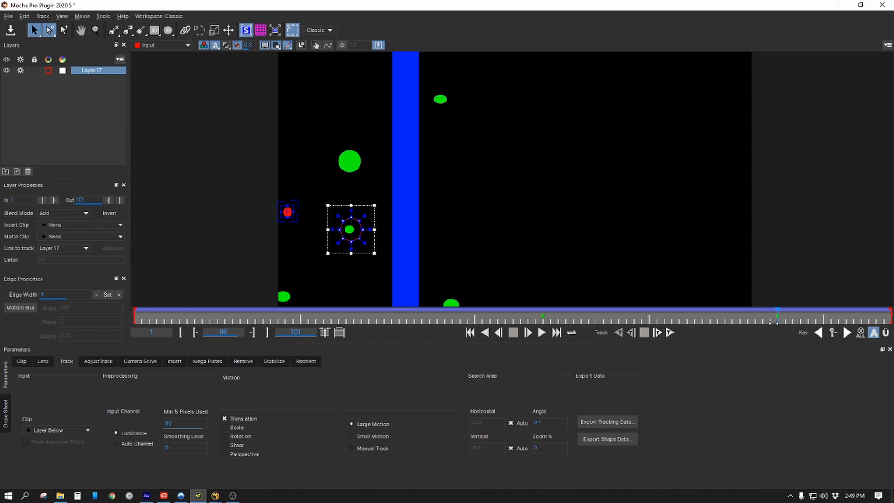
click(836, 337)
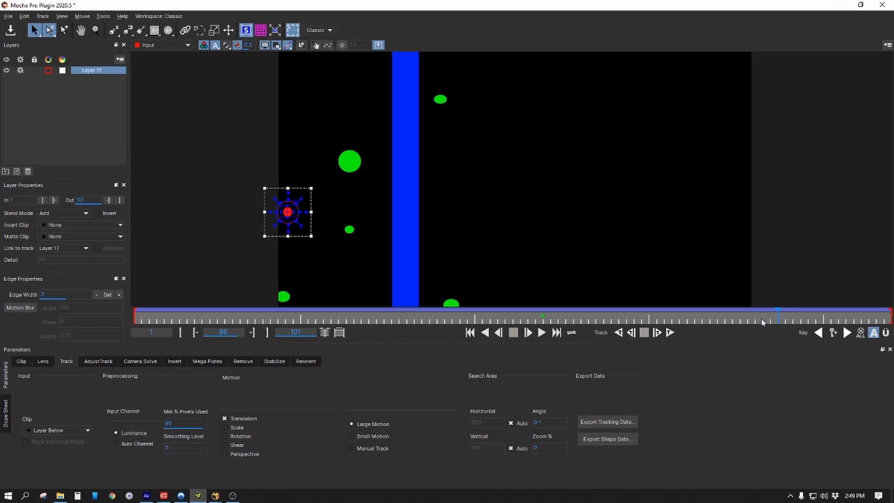